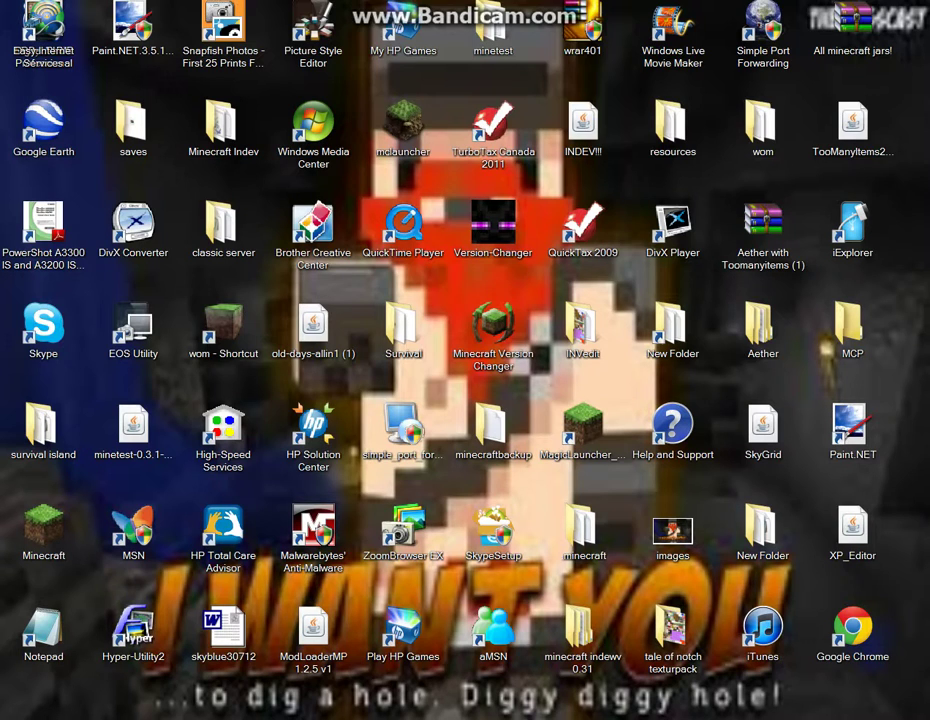
- Open the archive "Aether with Toomanyitems (1)" from the desktop and dismiss the licence purchase reminder
double_click(763, 223)
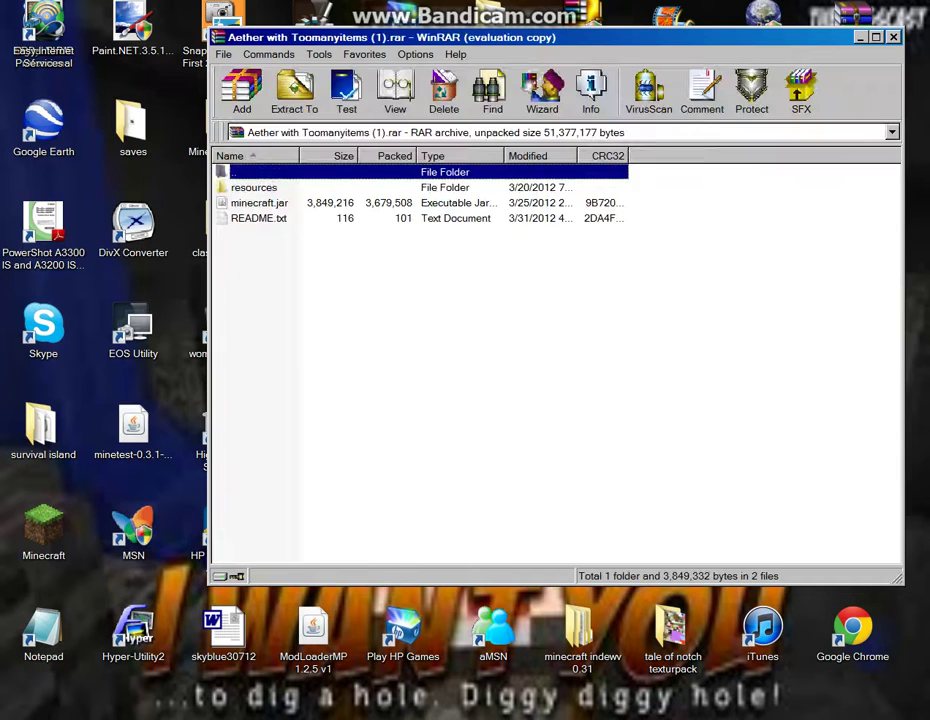
key("super")
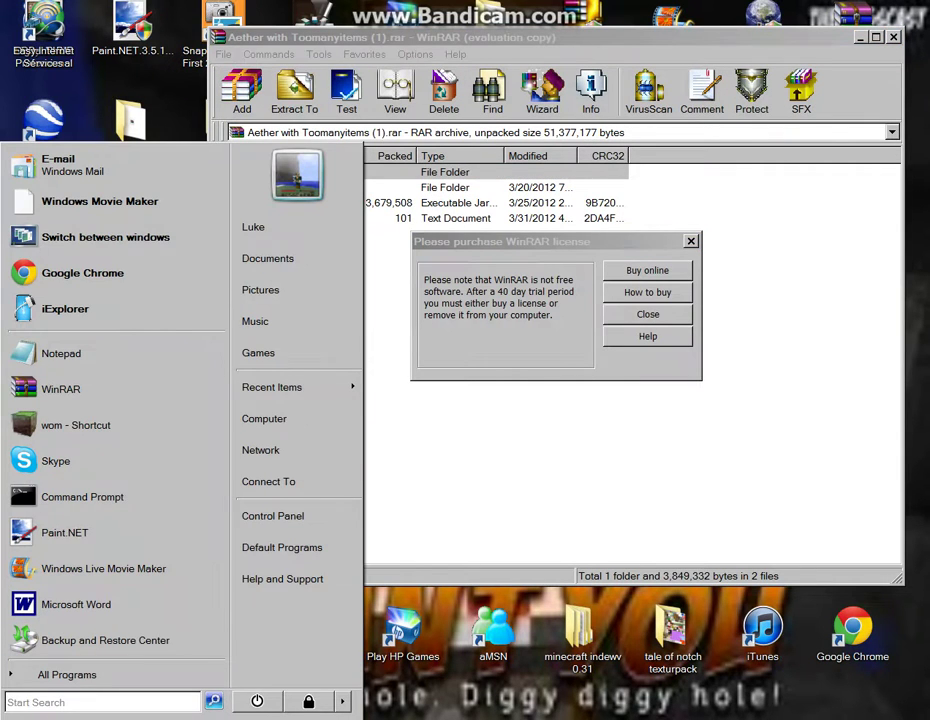
left_click(648, 314)
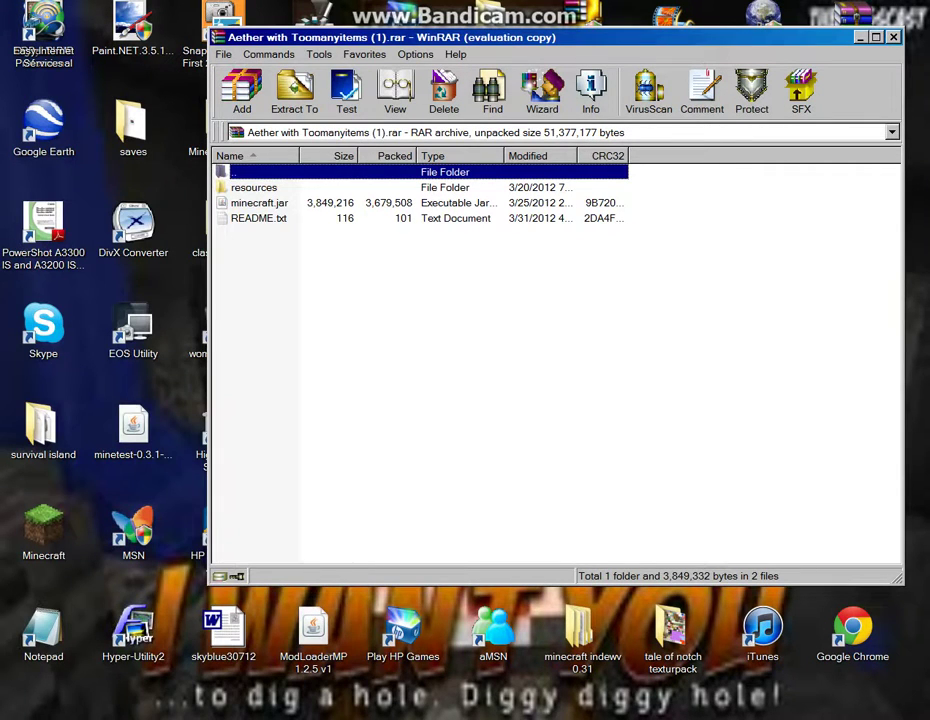
- Go to the %appdata% folder and open the bin folder inside .minecraft
key("super")
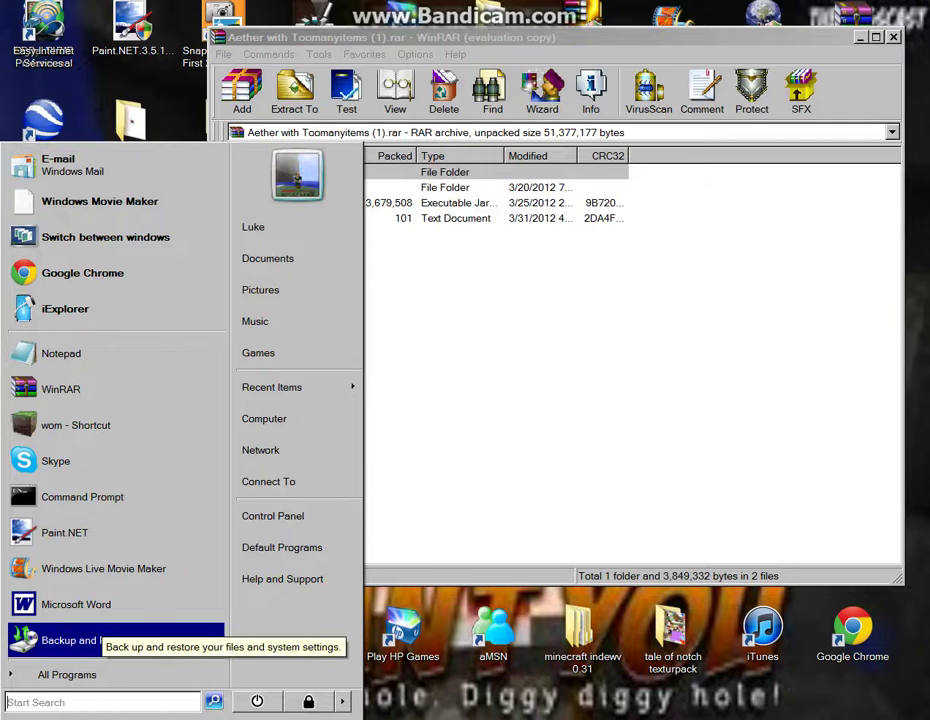
type("%app")
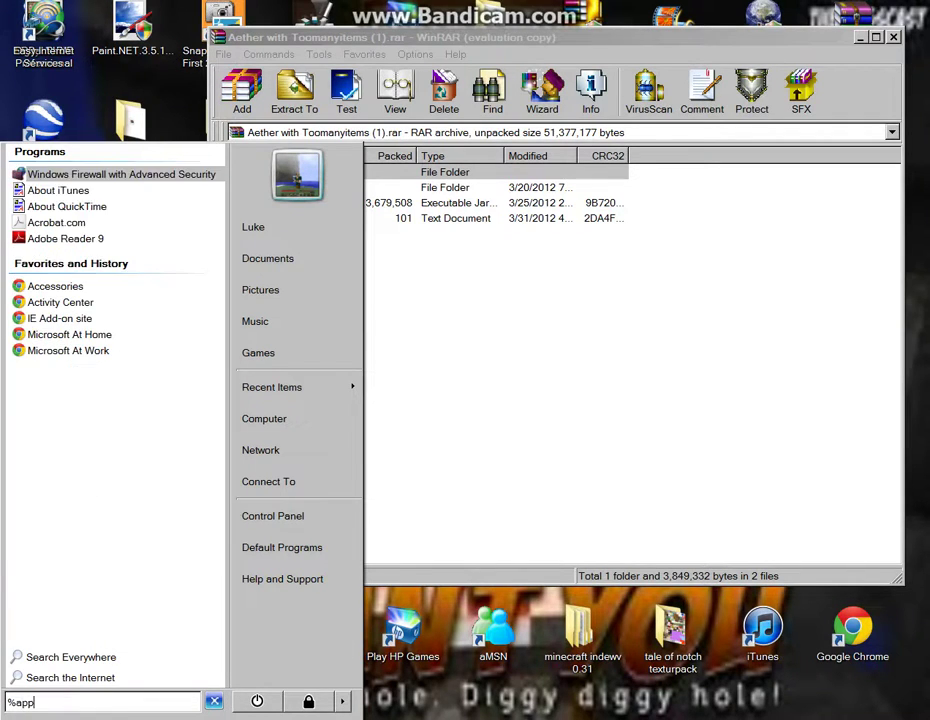
type("data%")
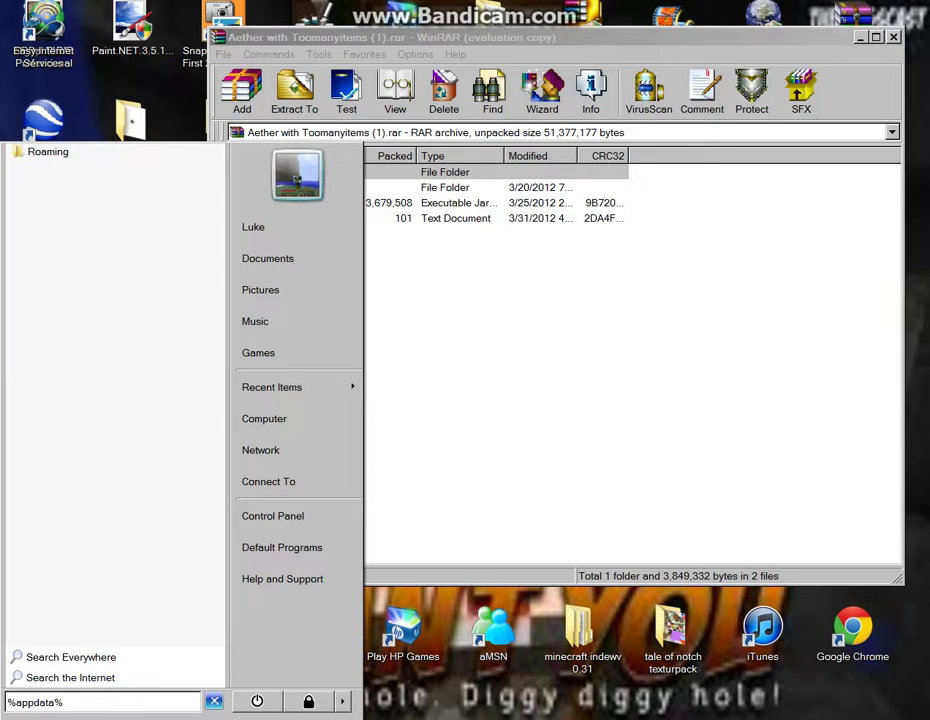
key("Down")
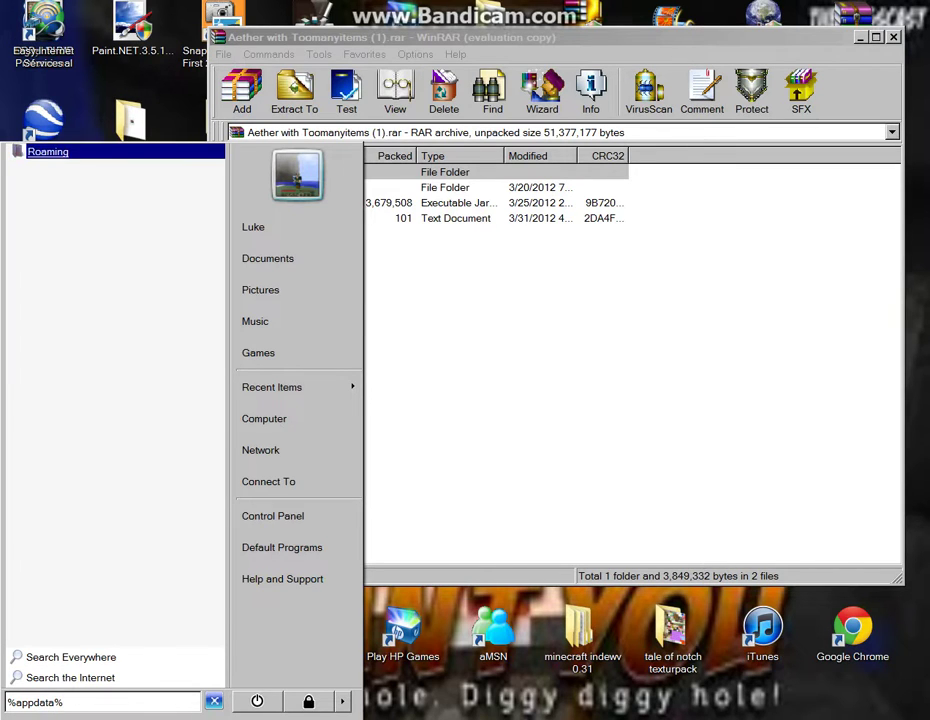
key("Return")
double_click(215, 271)
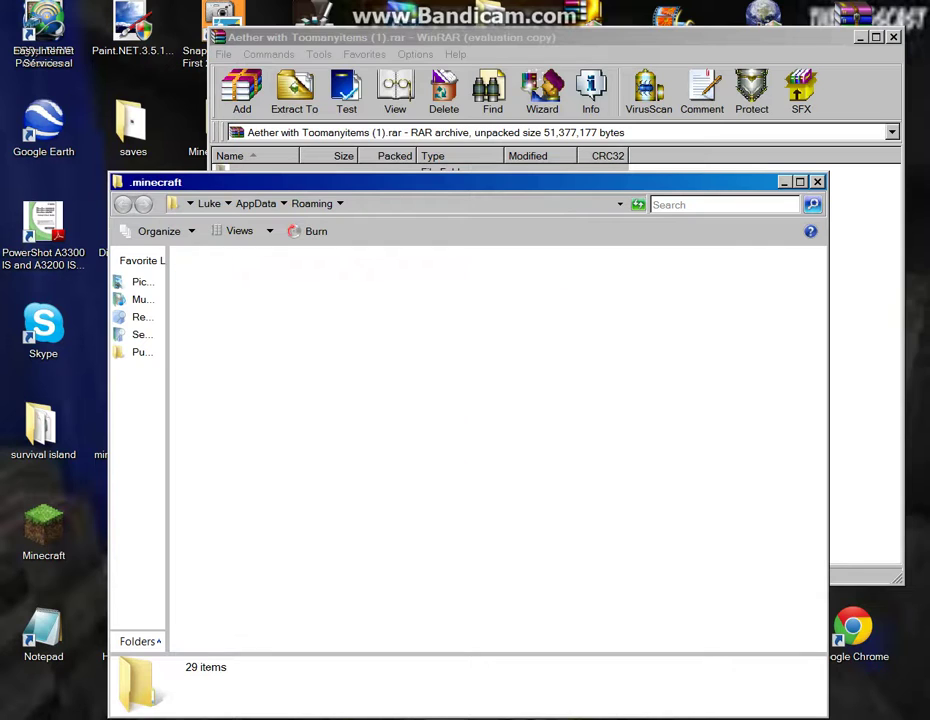
key("Down")
key("Return")
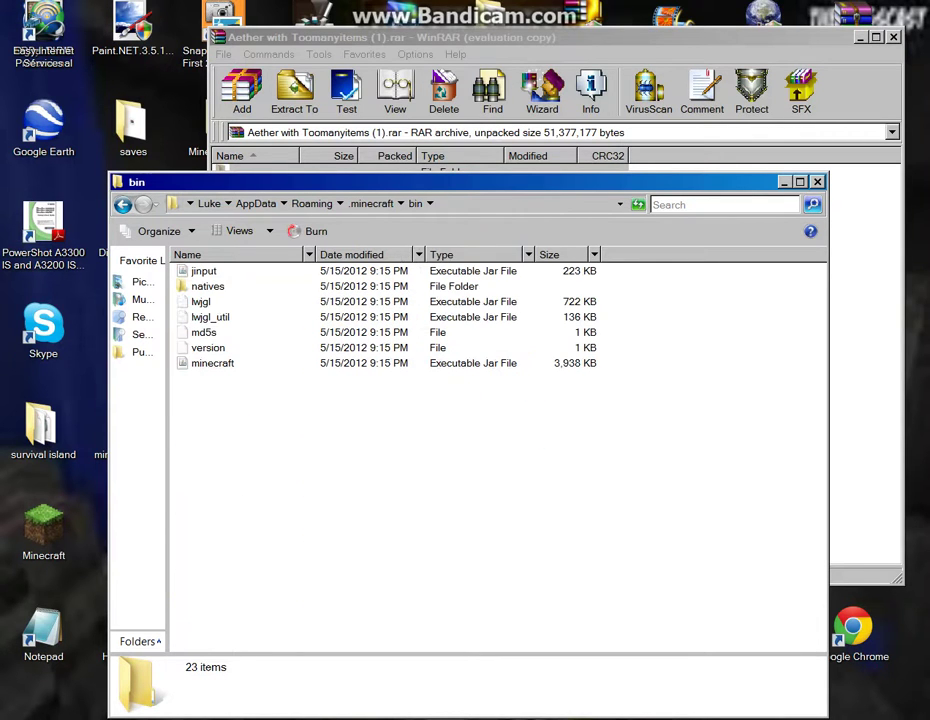
- Delete the existing minecraft jar from the bin folder and extract the archive's minecraft.jar in its place
right_click(238, 364)
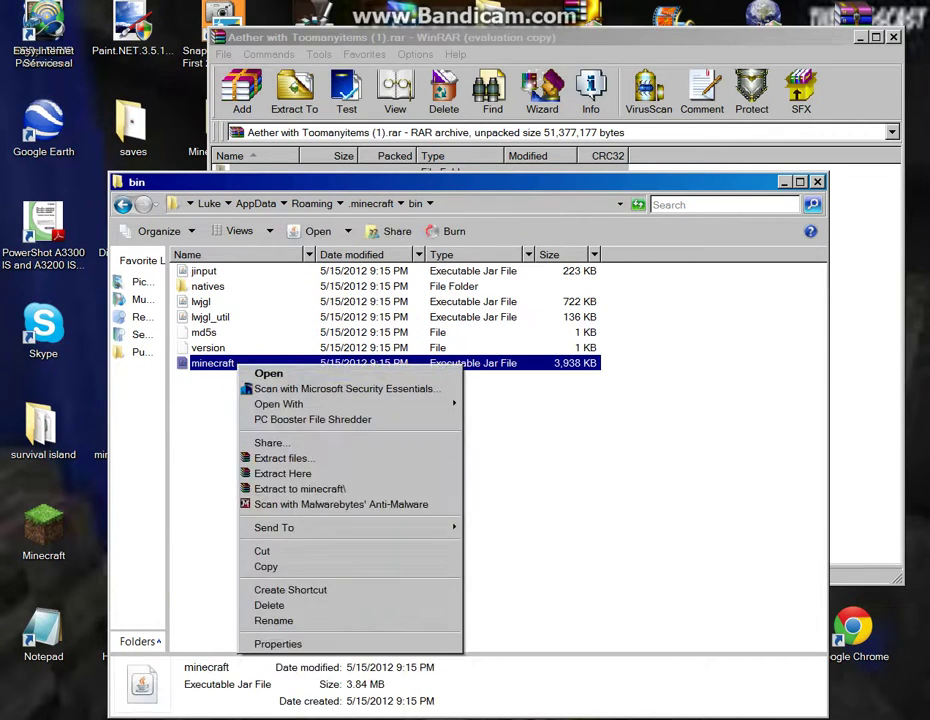
key("Return")
key("Return")
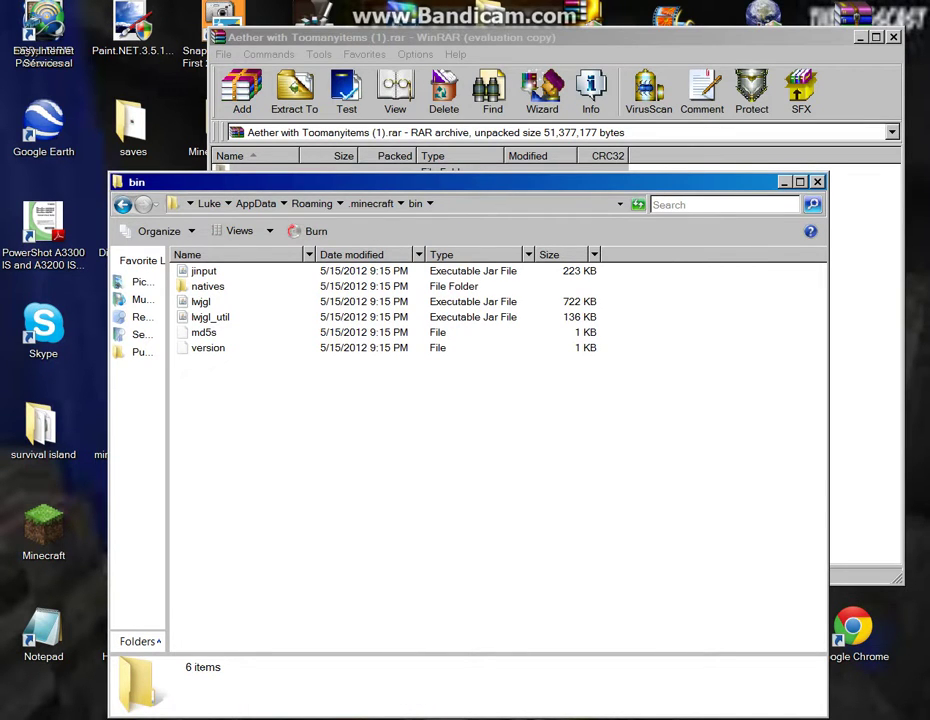
key("alt+Tab")
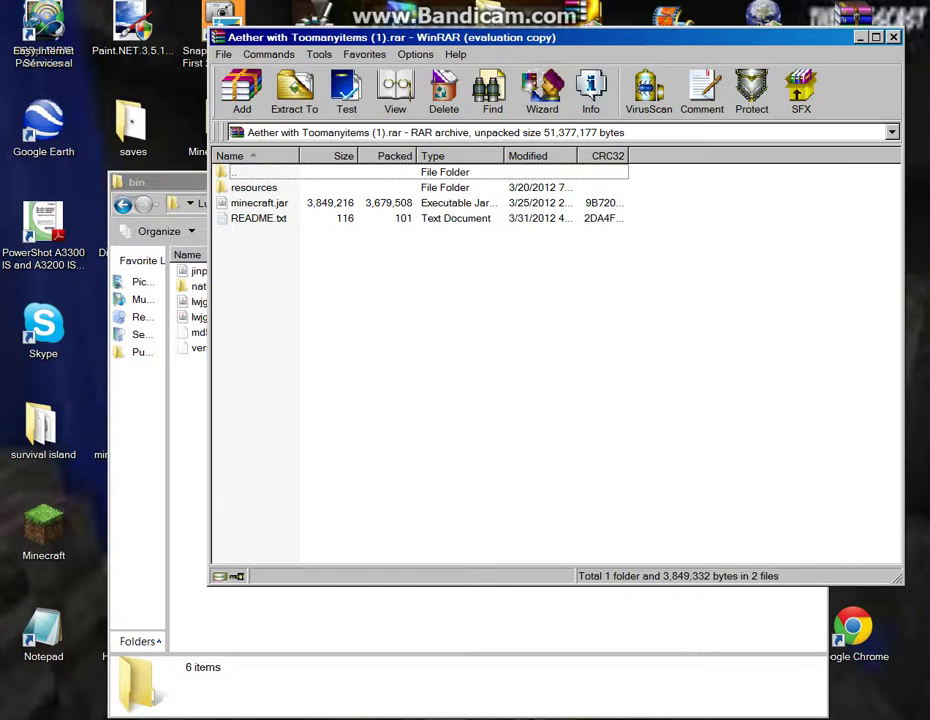
left_click_drag(259, 203, 190, 357)
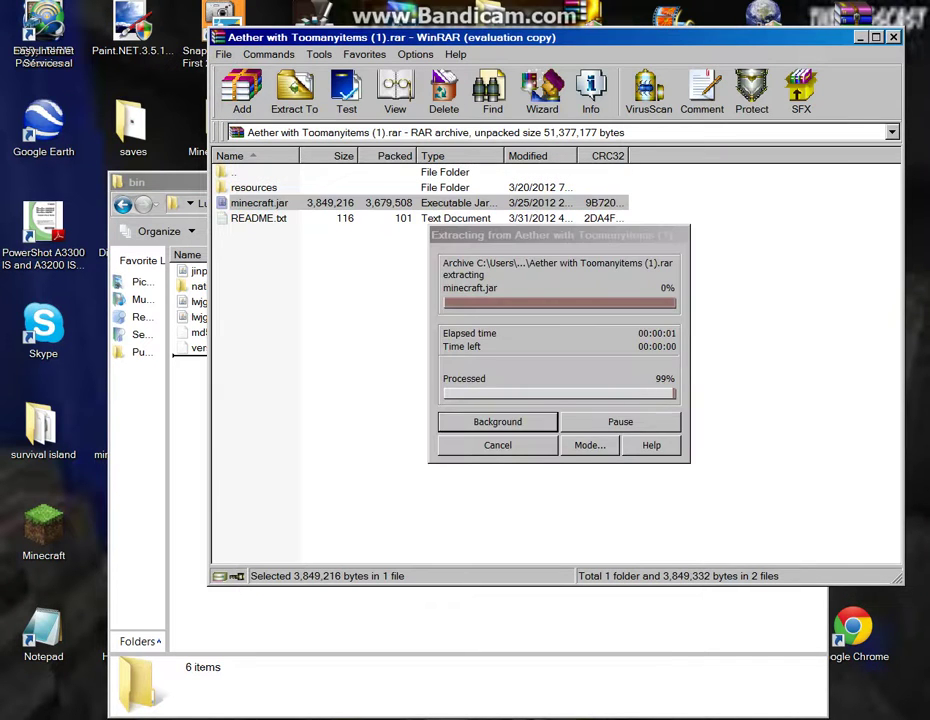
- Merge the archive's resources folder into .minecraft, replacing the files for all conflicts, and close the folder and archive windows
key("alt+Left")
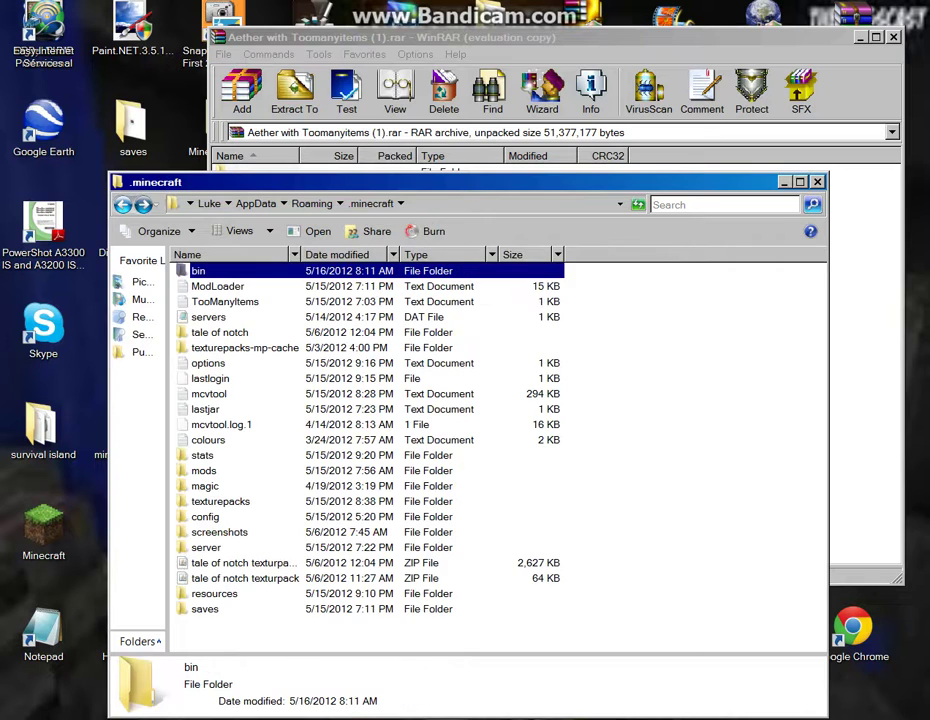
key("alt+Tab")
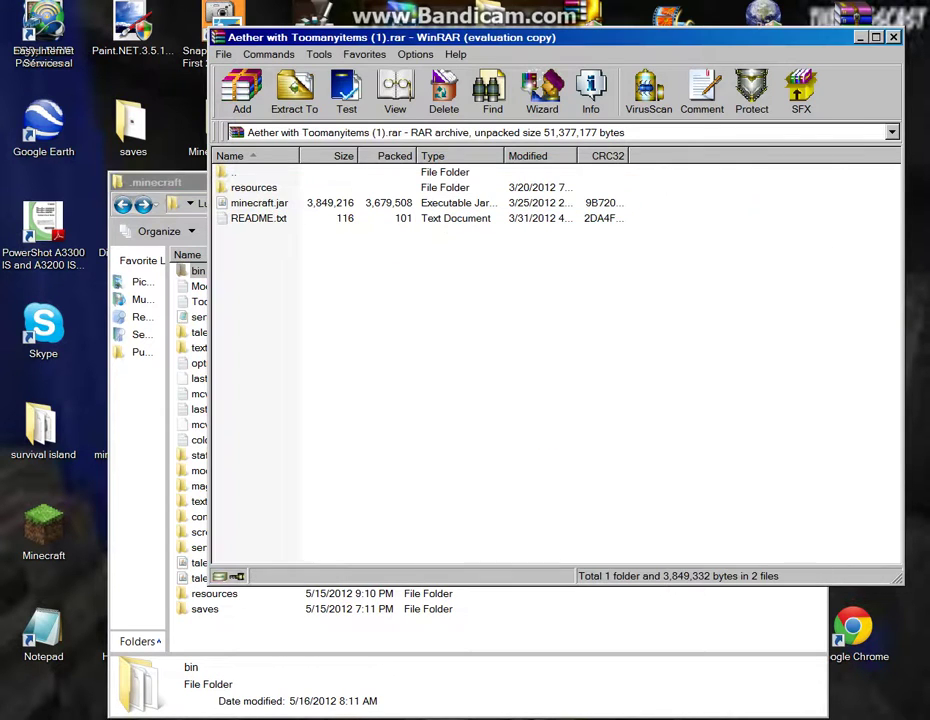
left_click_drag(254, 188, 310, 632)
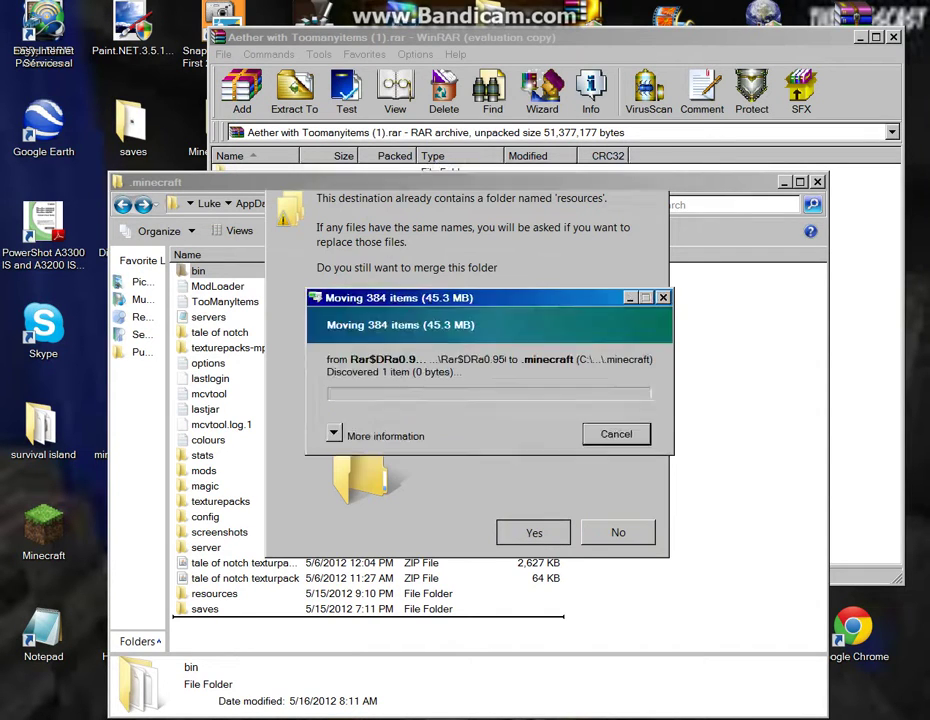
left_click(321, 551)
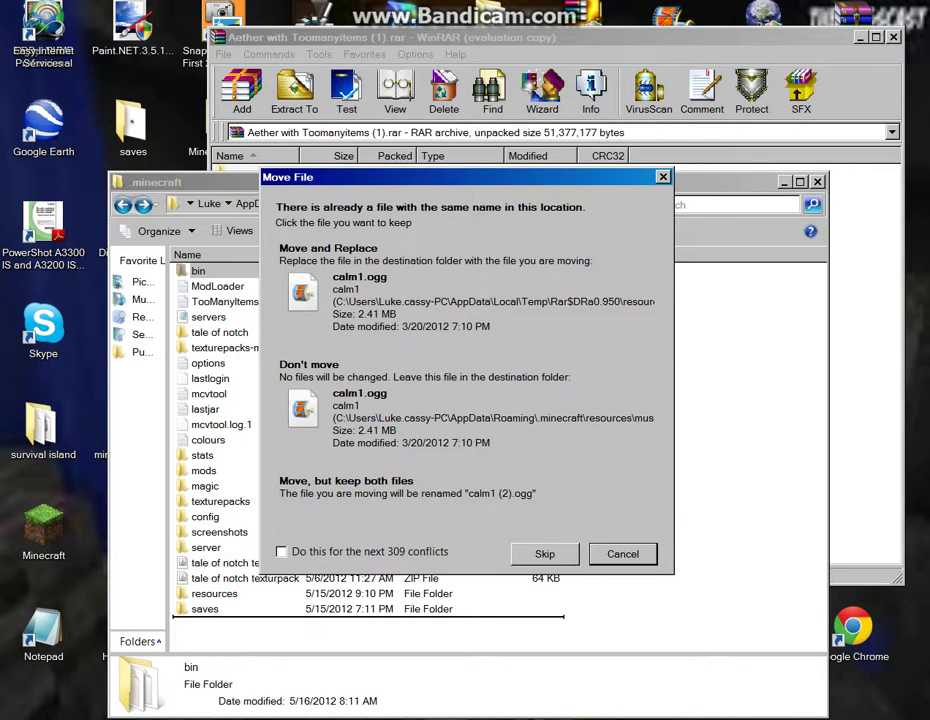
left_click(281, 551)
left_click(430, 256)
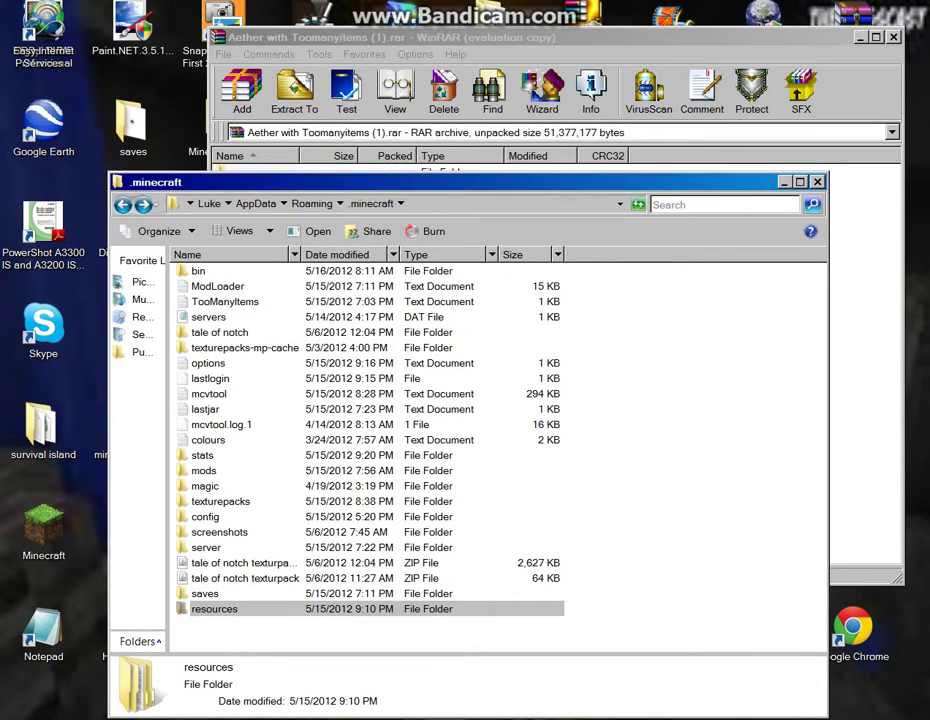
left_click(817, 182)
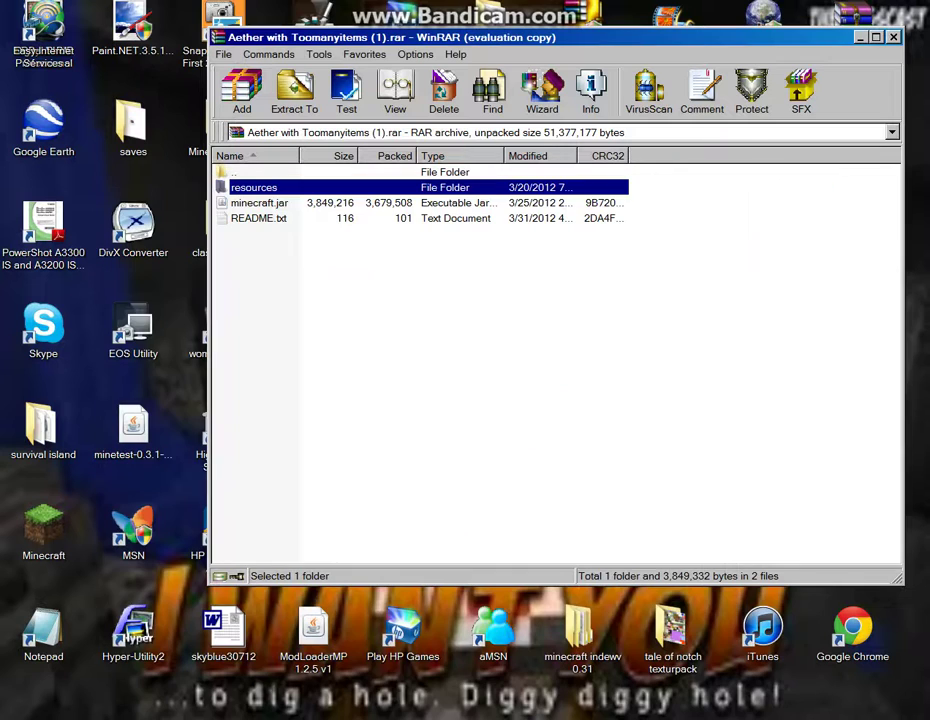
key("alt+F4")
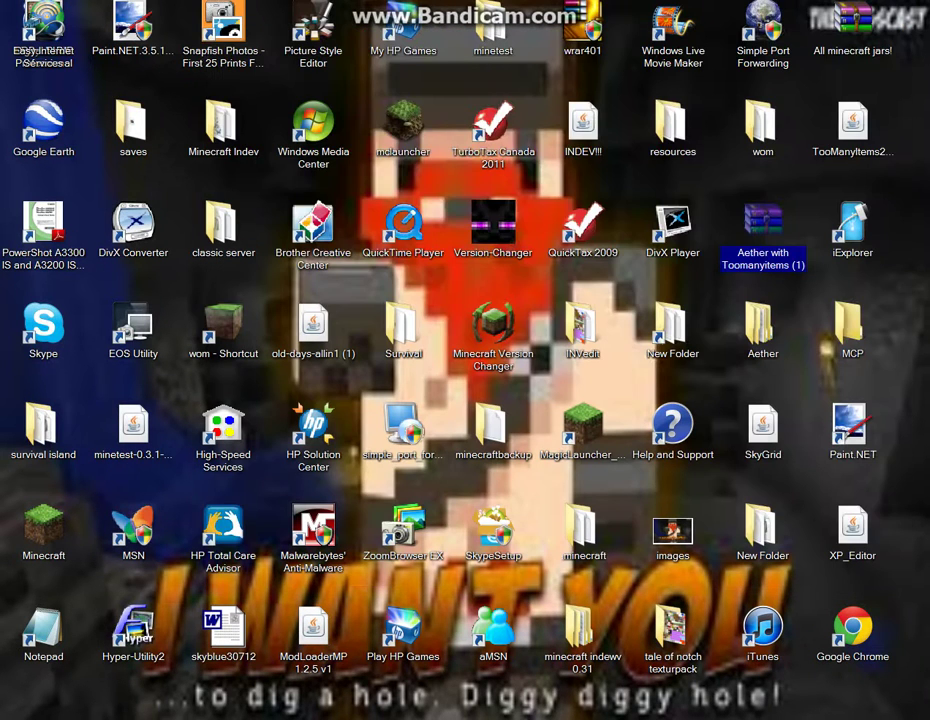
left_click(797, 717)
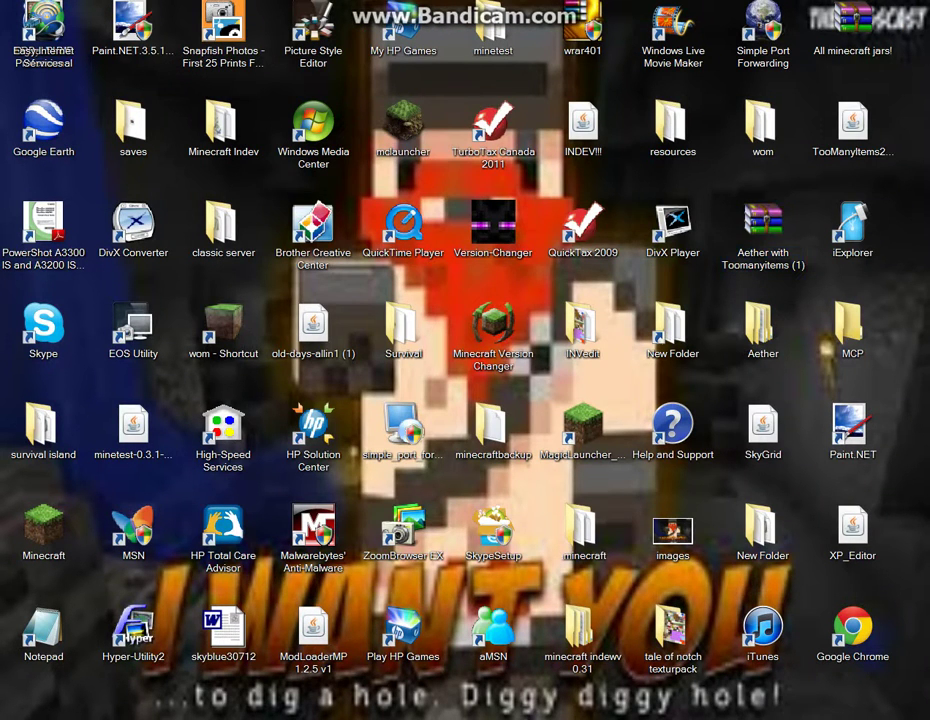
key("alt+Tab")
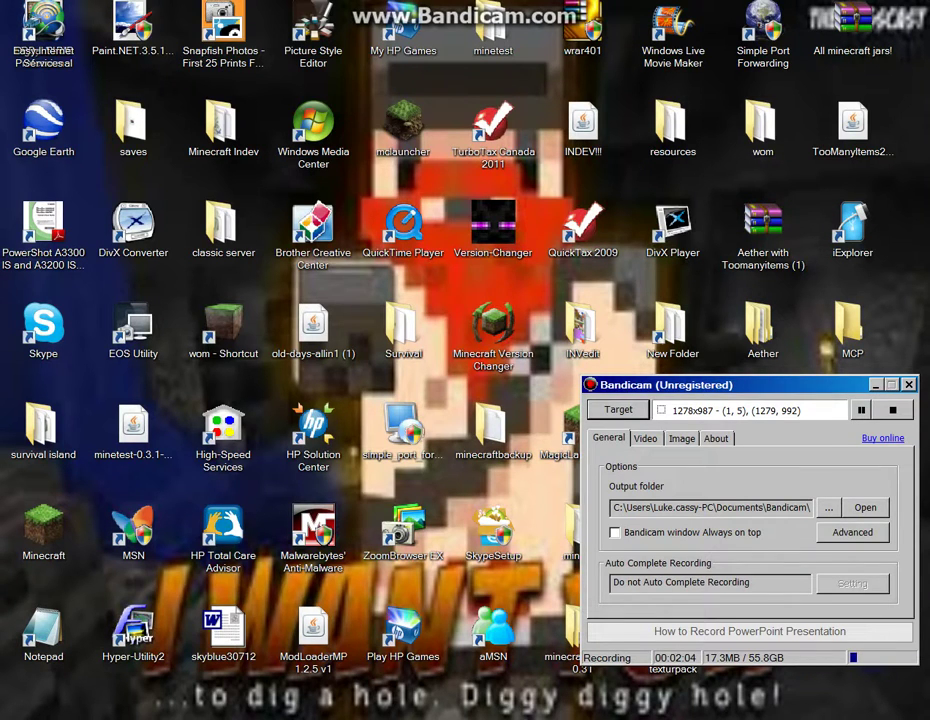
key("super+d")
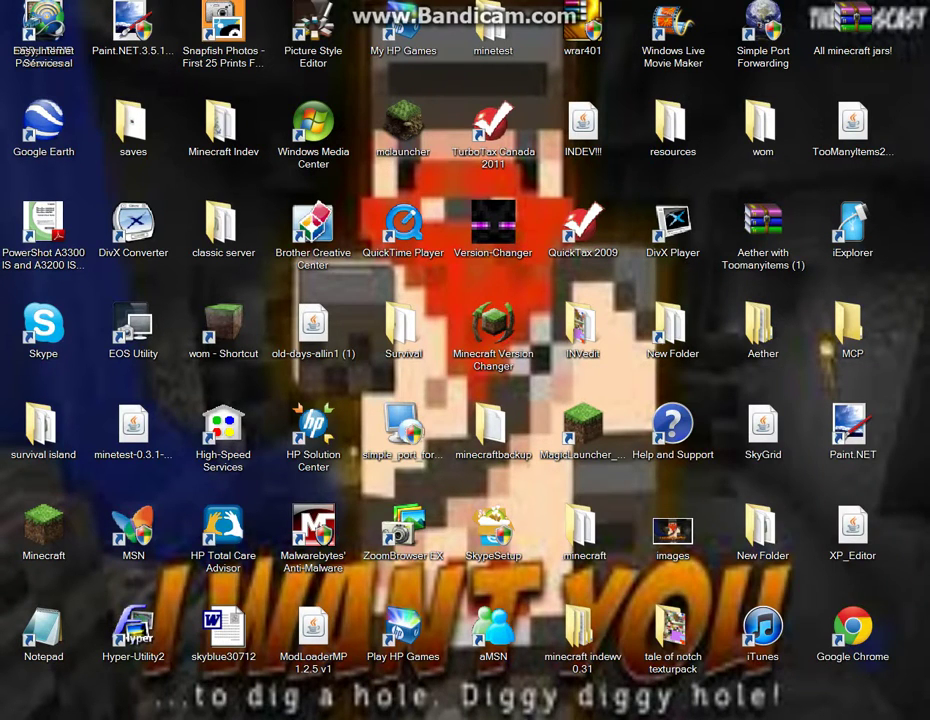
- Launch Minecraft from the desktop and log in with the remembered account details
left_click(43, 527)
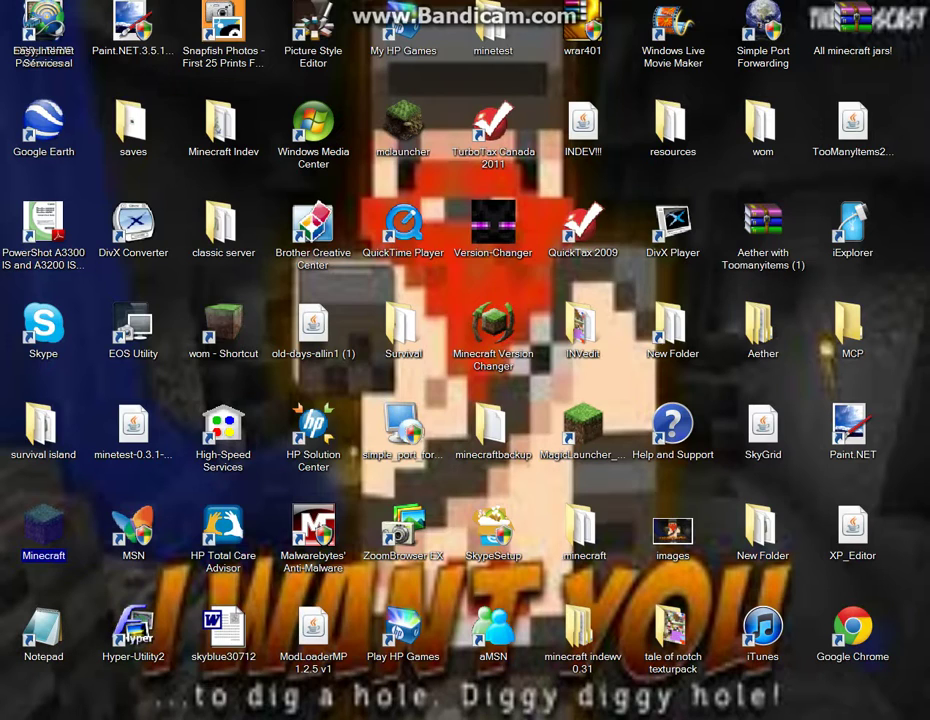
key("alt+Tab")
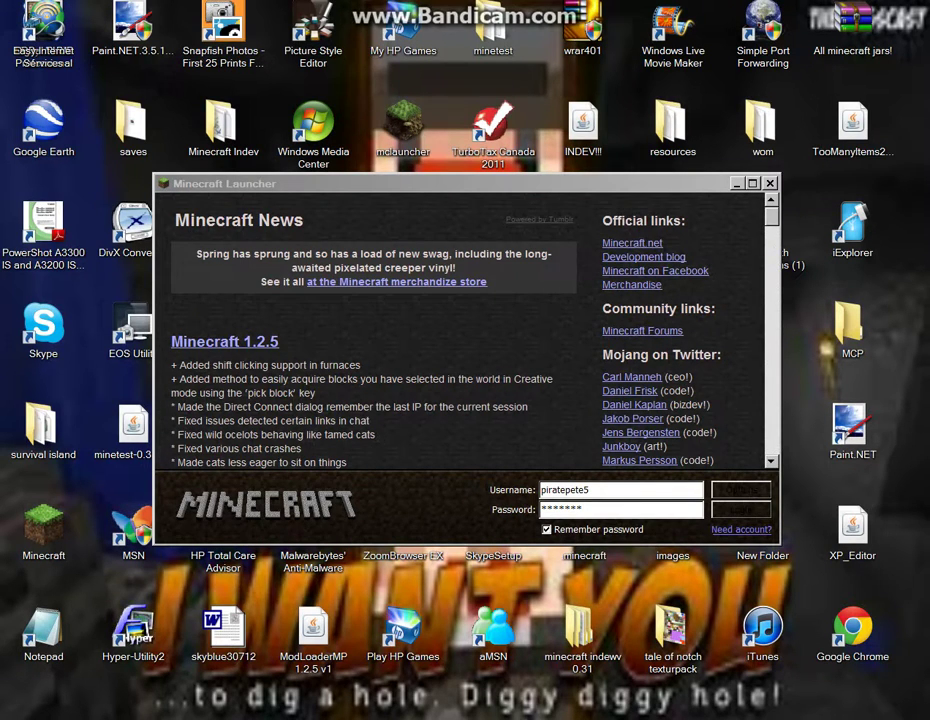
left_click(741, 509)
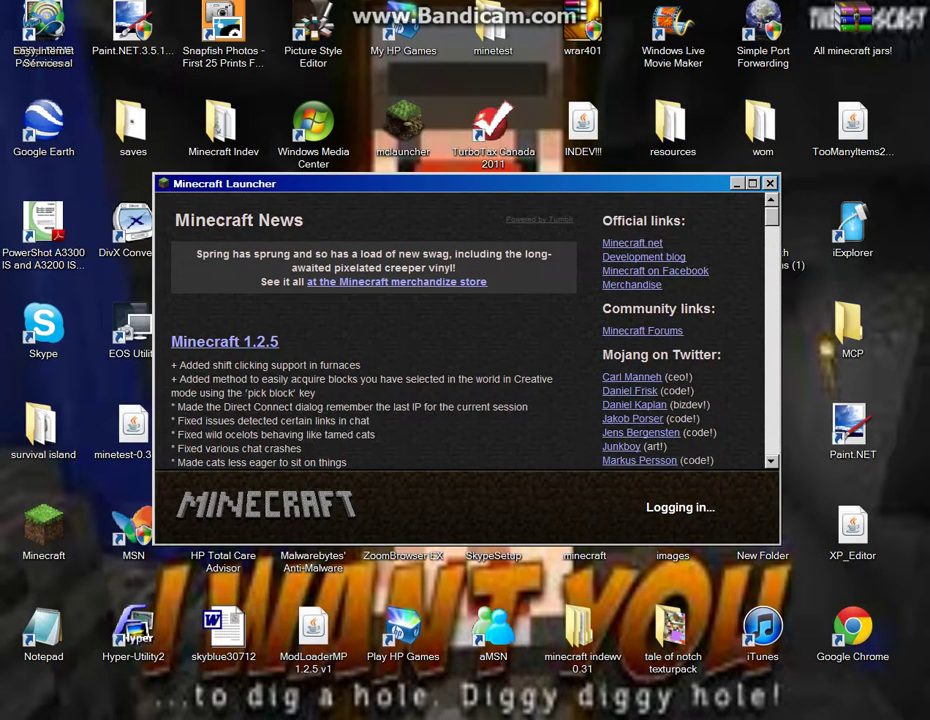